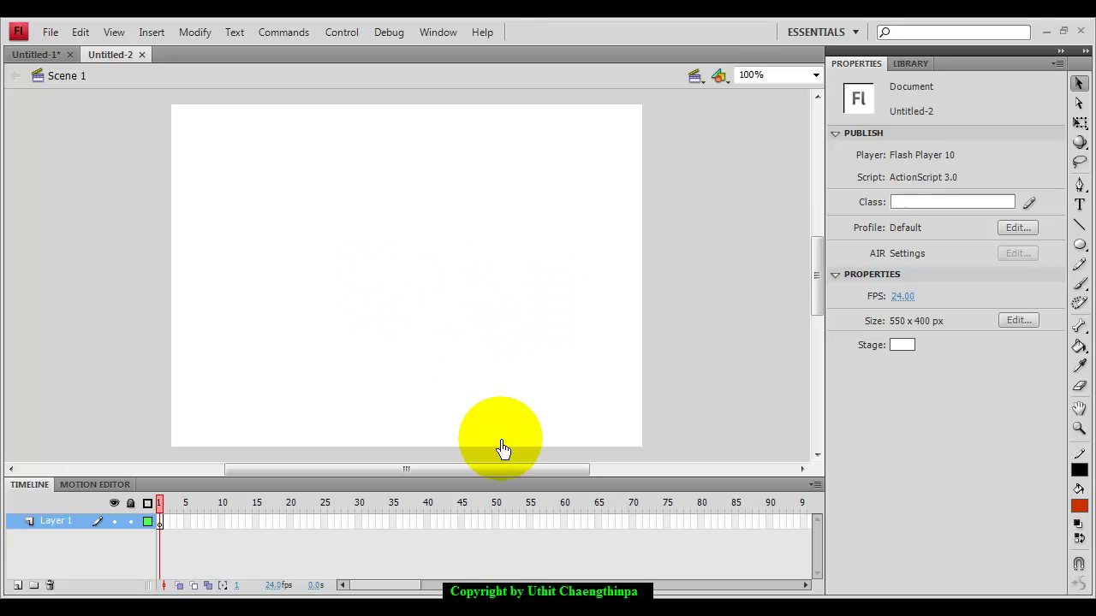
Draw a small red circle with a black outline near the stage's left edge and shift it slightly upward
left_click(1080, 246)
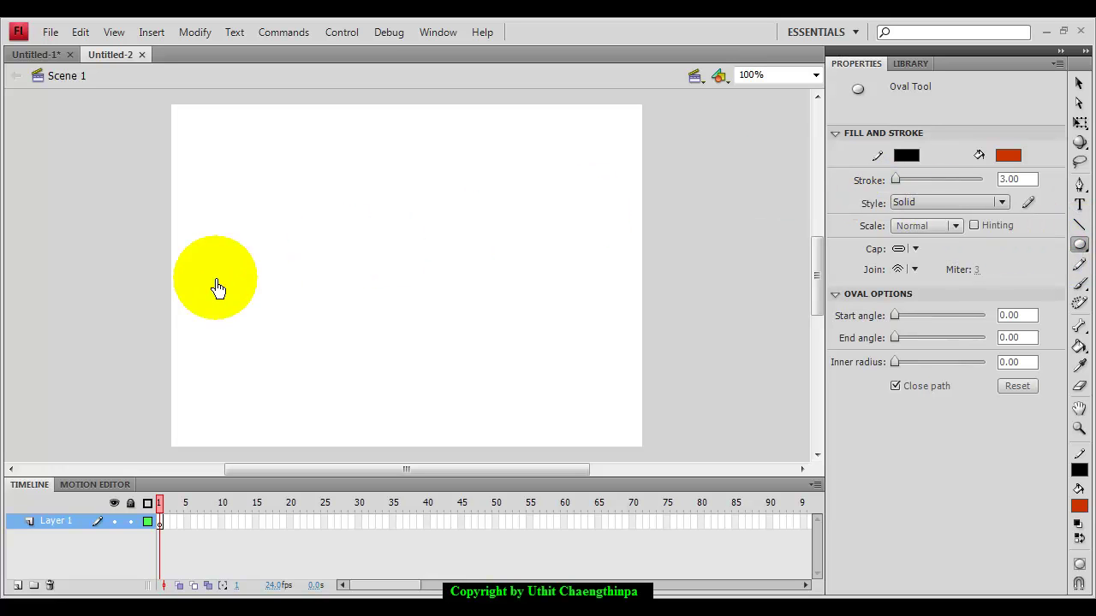
left_click_drag(187, 264, 228, 304)
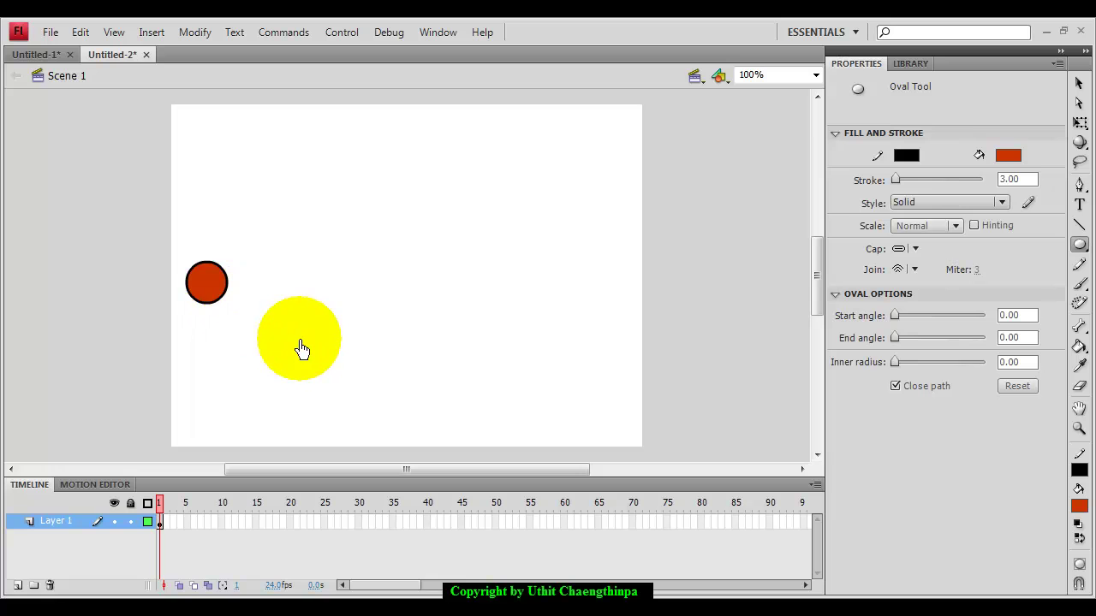
left_click(1080, 85)
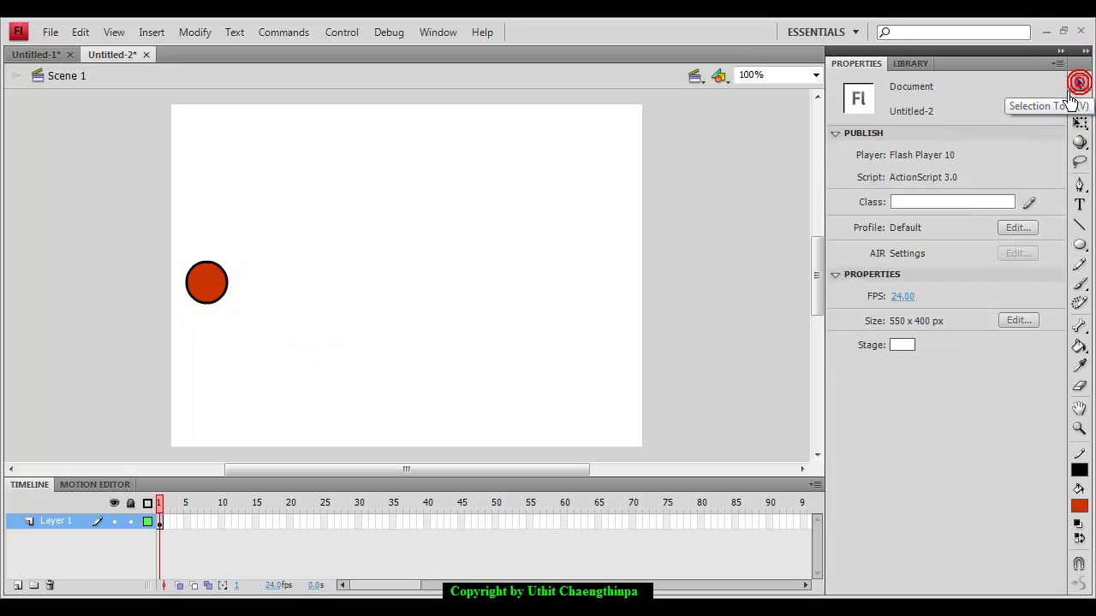
left_click_drag(175, 252, 254, 346)
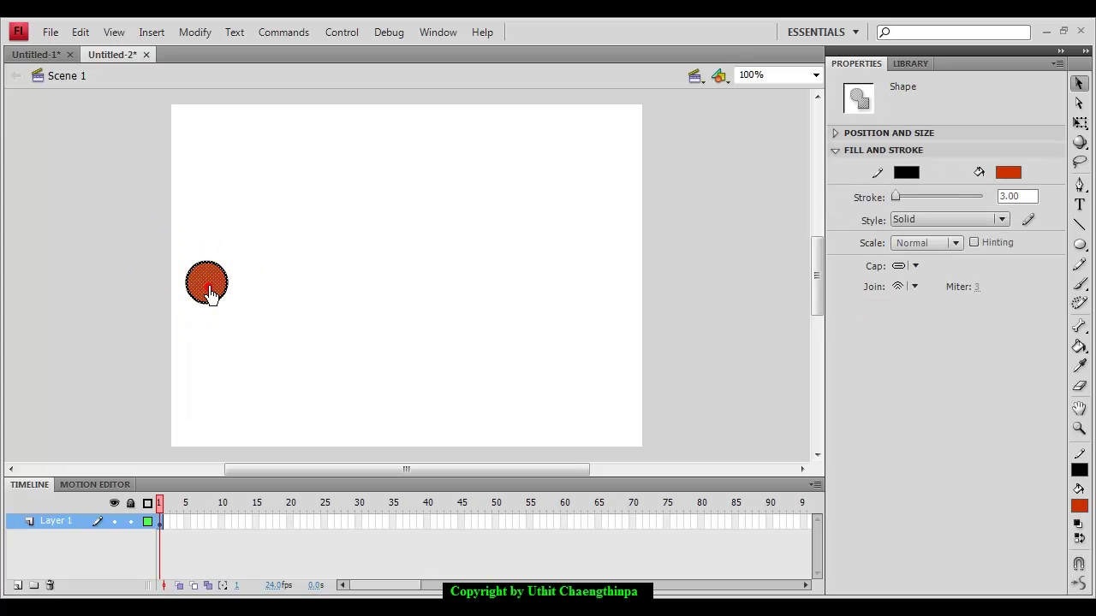
left_click(209, 286)
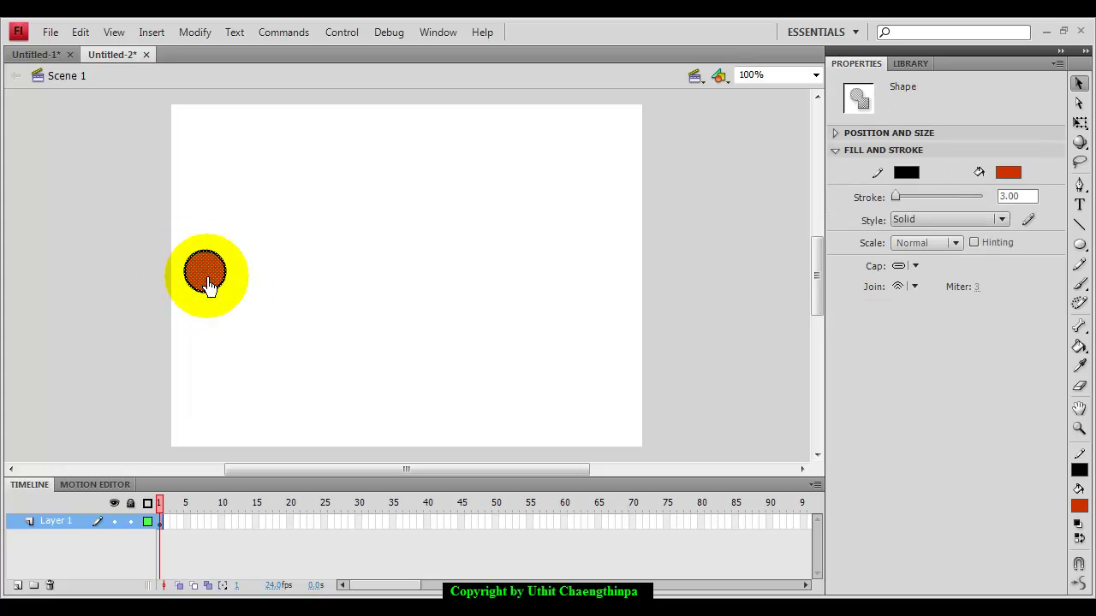
left_click(236, 289)
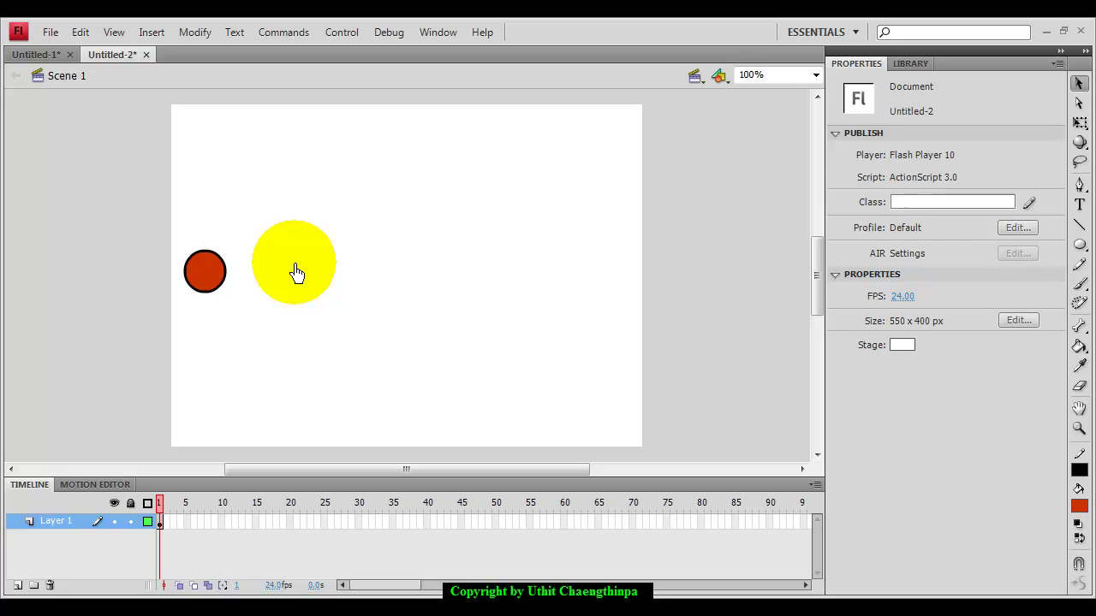
Apply a motion tween to the whole circle, fill and outline included, accepting its conversion to a symbol
left_click_drag(295, 273, 208, 276)
double_click(208, 276)
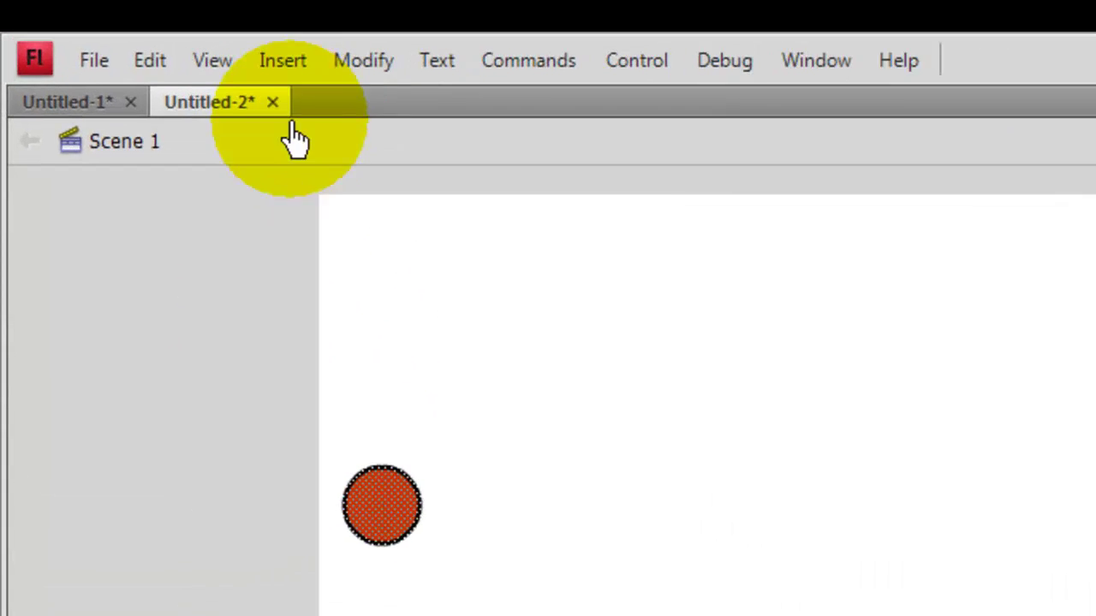
left_click(281, 61)
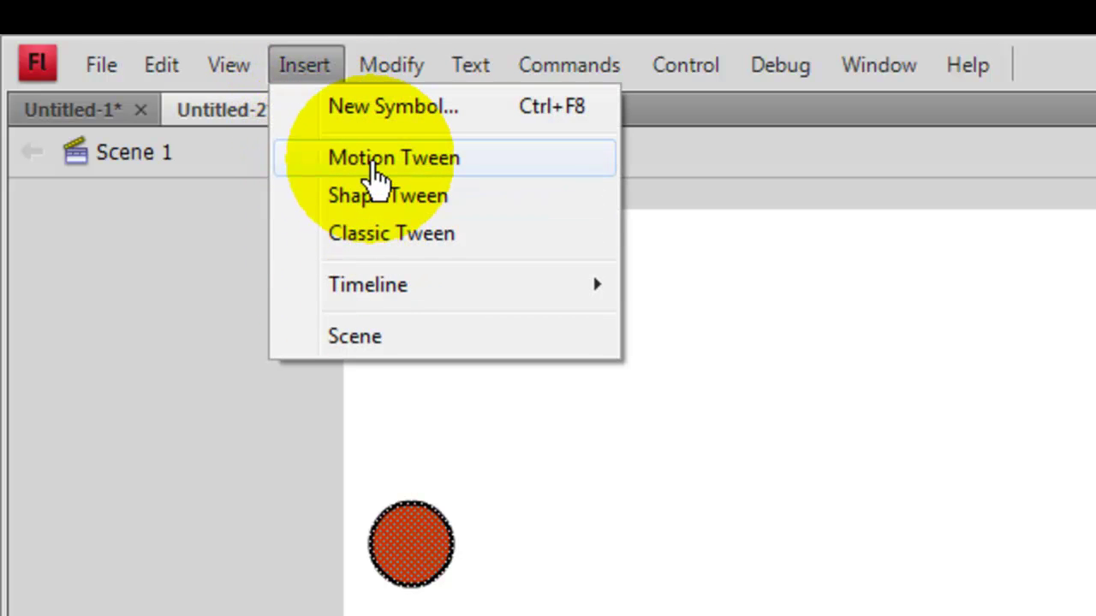
left_click(374, 159)
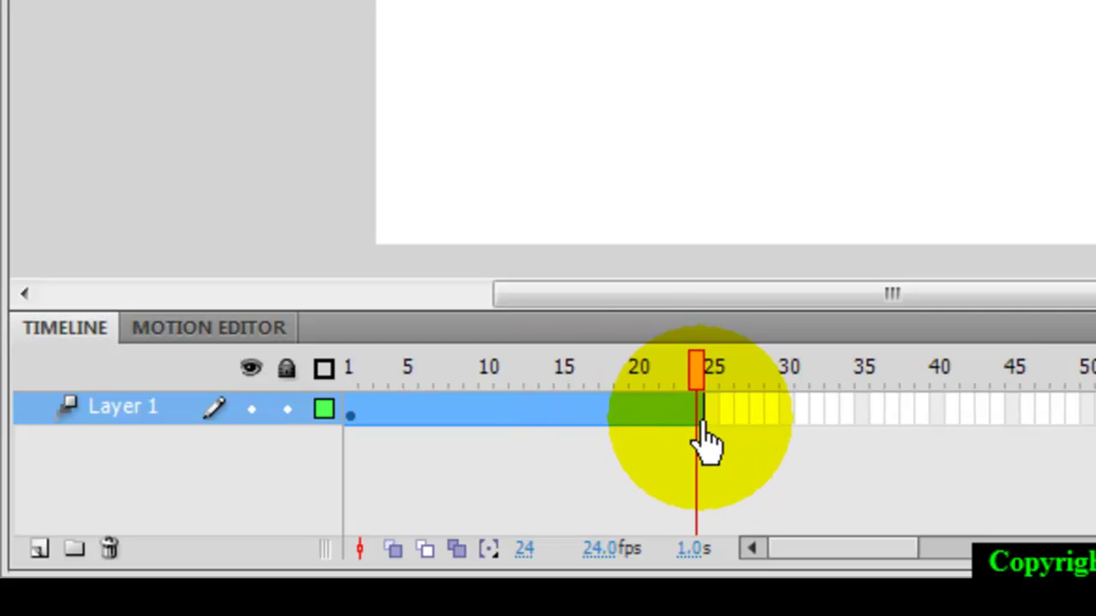
left_click(475, 448)
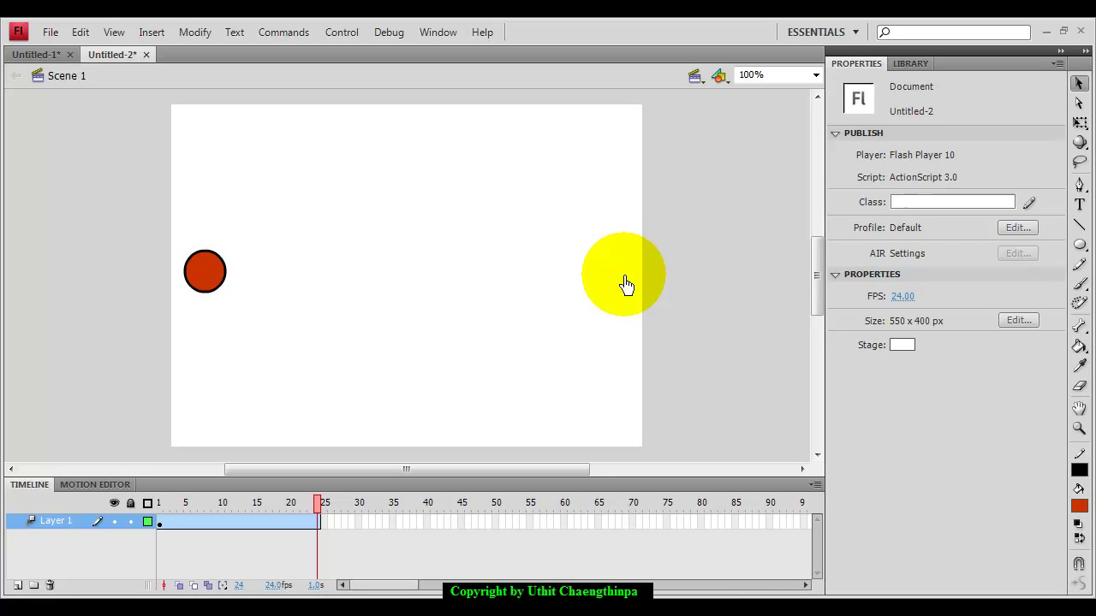
At frame 24, move the ball straight across to the stage's right edge and play the animation
mouse_move(317, 504)
left_mouse_down()
mouse_move(161, 509)
mouse_move(318, 514)
left_mouse_up()
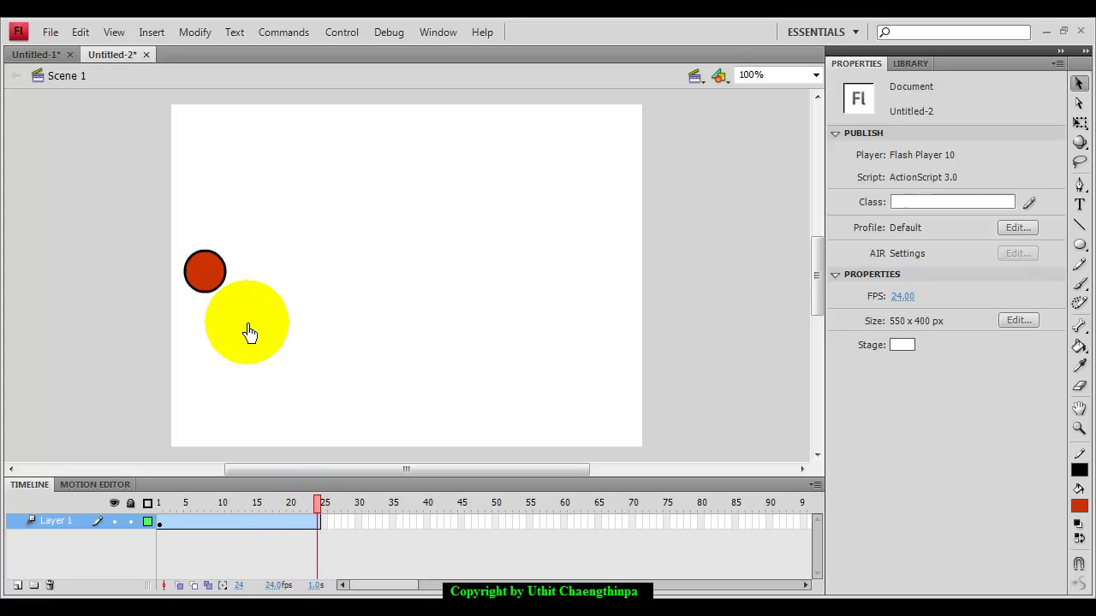
left_click_drag(215, 283, 624, 279)
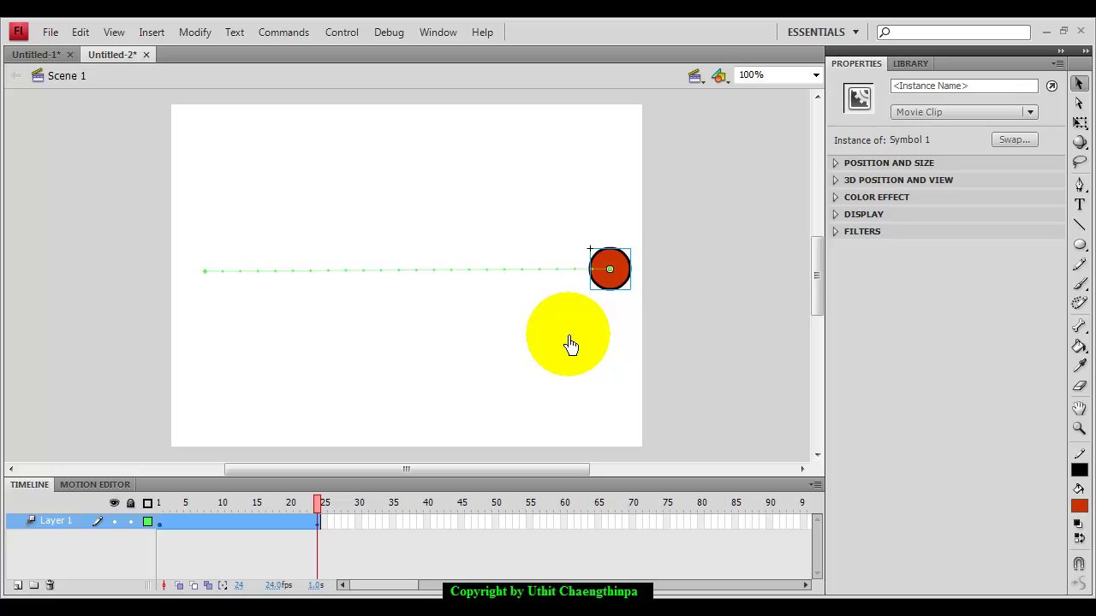
key("Return")
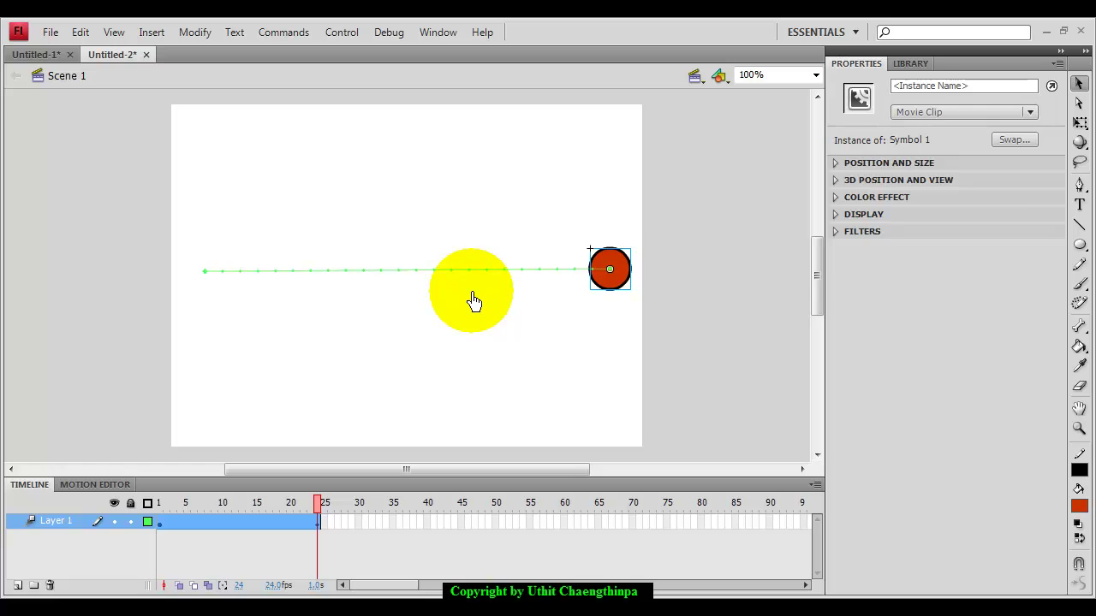
key("Return")
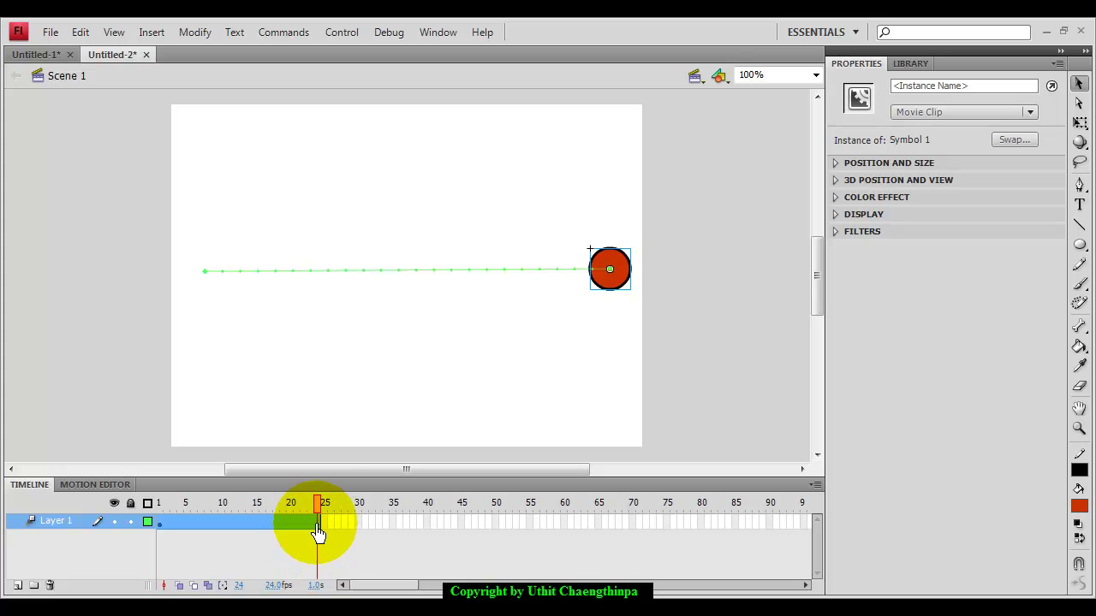
key("Return")
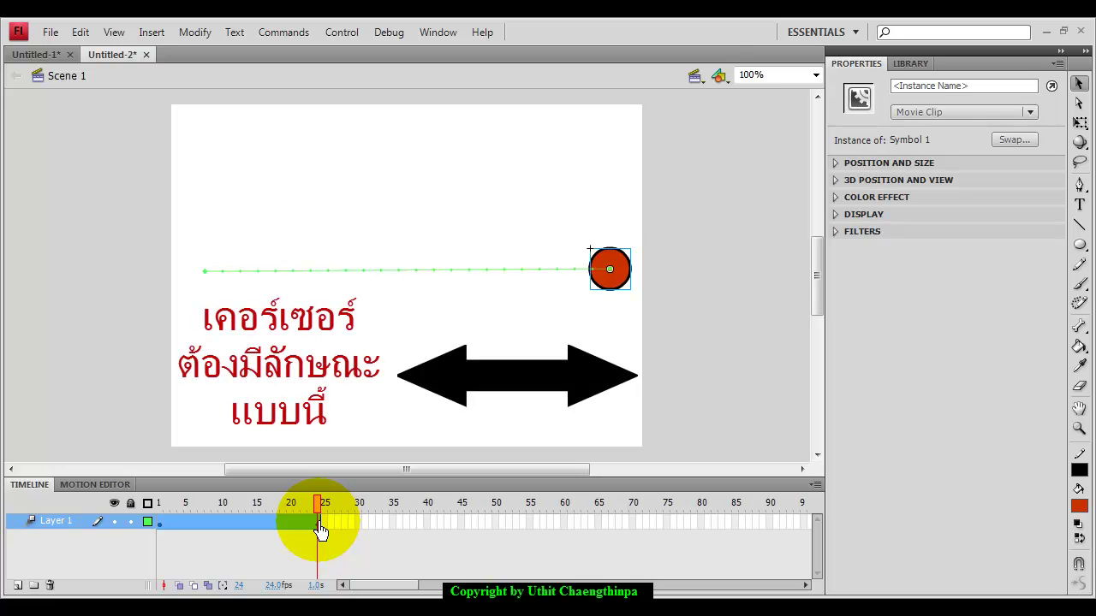
Try the motion tween stretched to frame 50 and shortened to frame 25, playing the animation at each length
left_click_drag(318, 524, 496, 541)
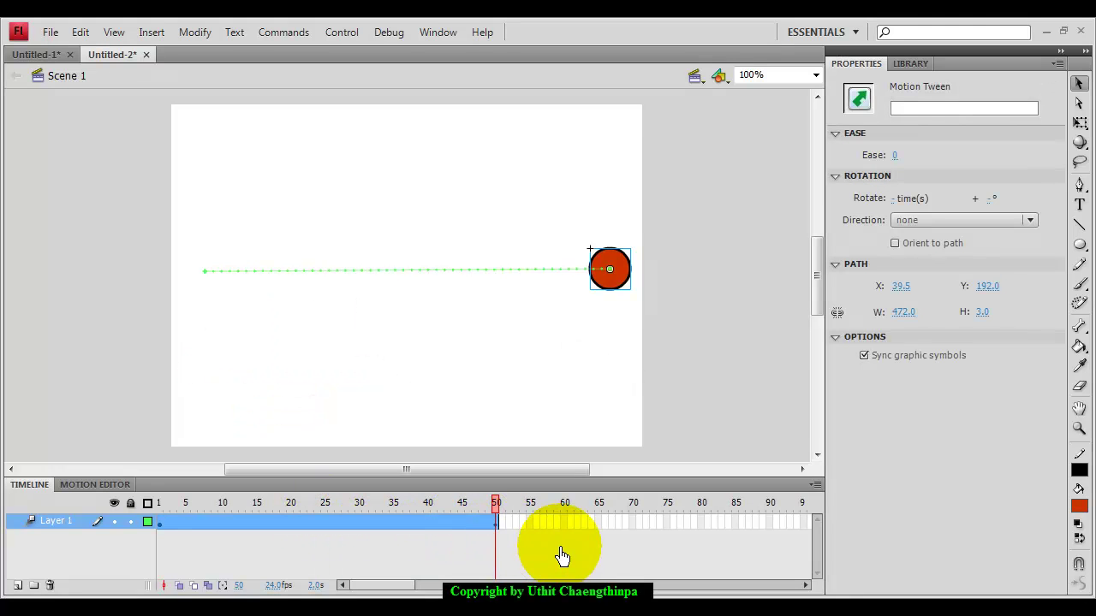
key("Return")
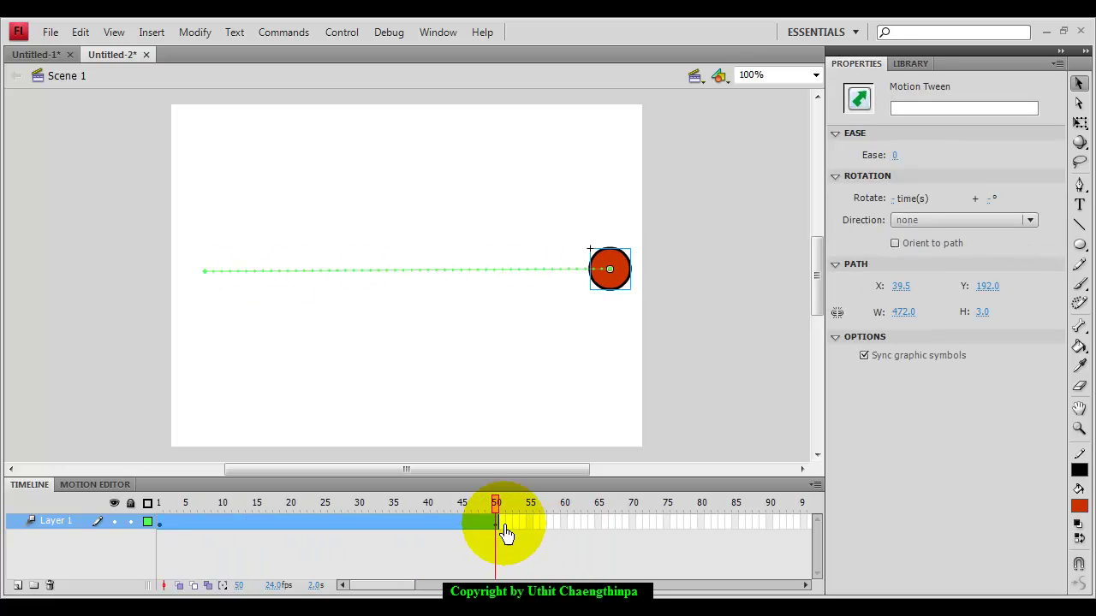
left_click_drag(499, 530, 326, 534)
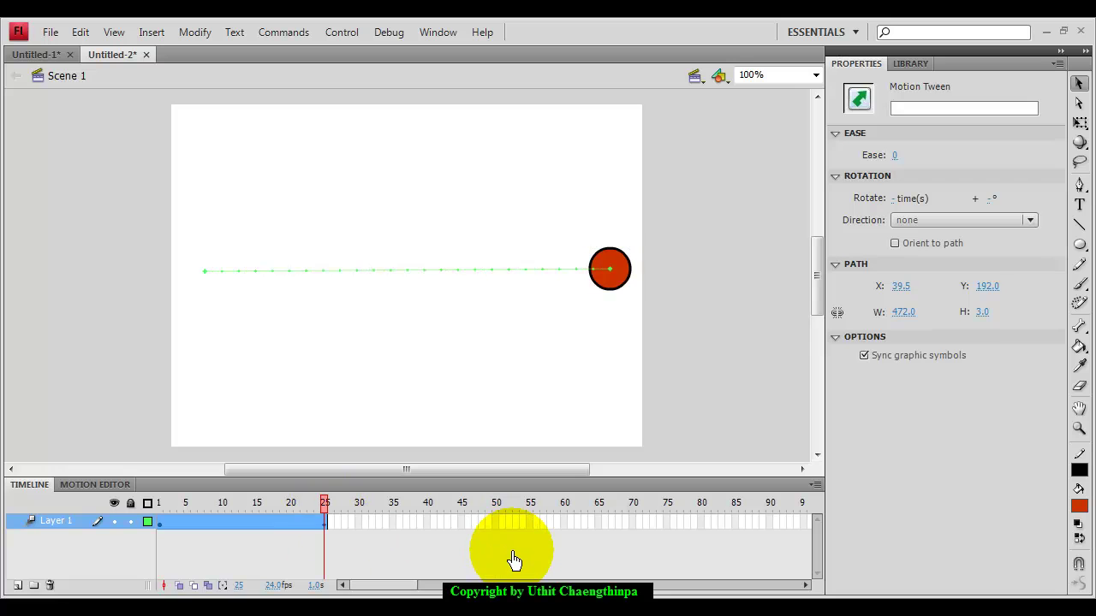
key("Return")
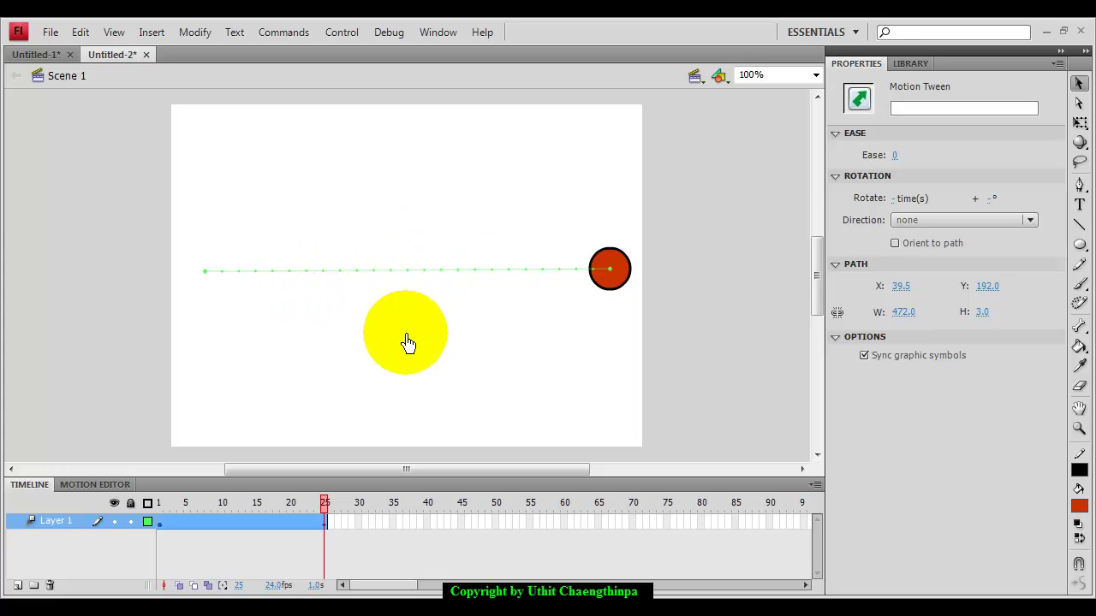
Bend the middle of the ball's motion path upward into an arch and play the animation
left_click(1077, 89)
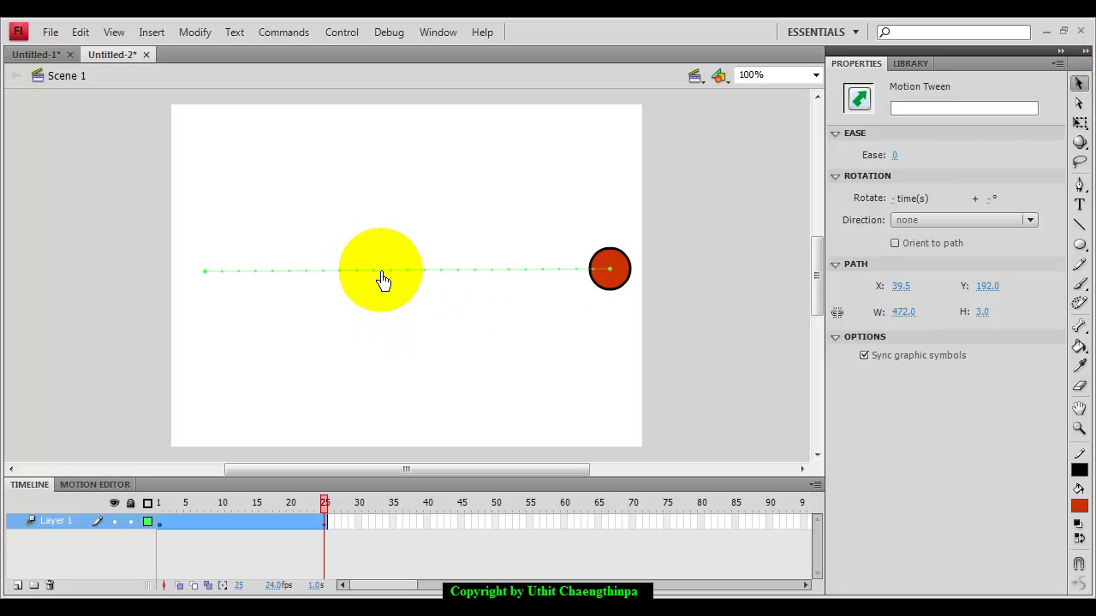
left_click_drag(382, 281, 385, 161)
left_click(492, 420)
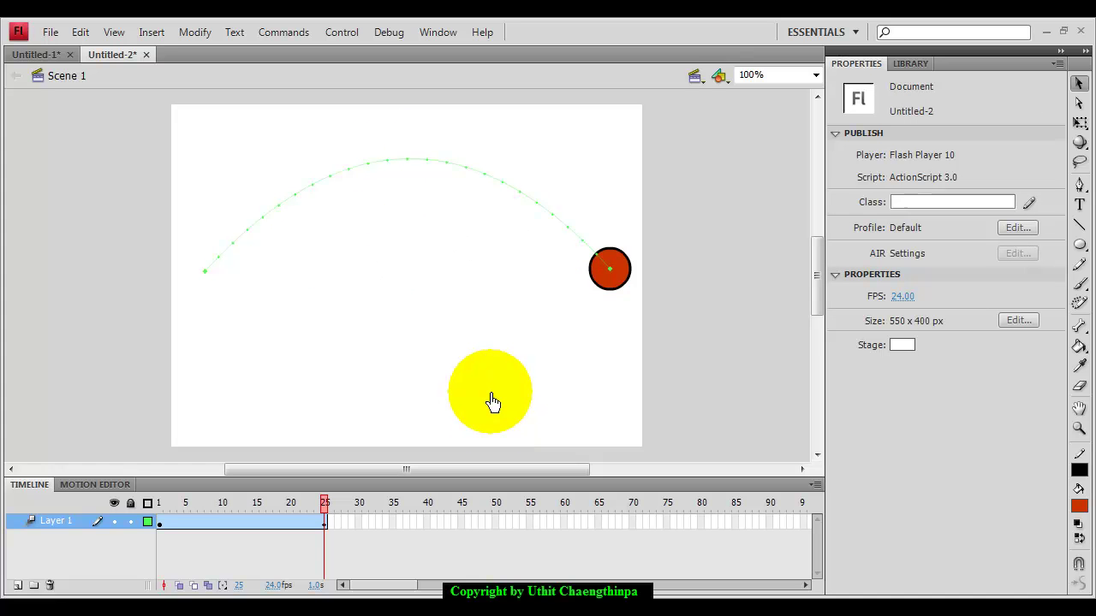
key("Return")
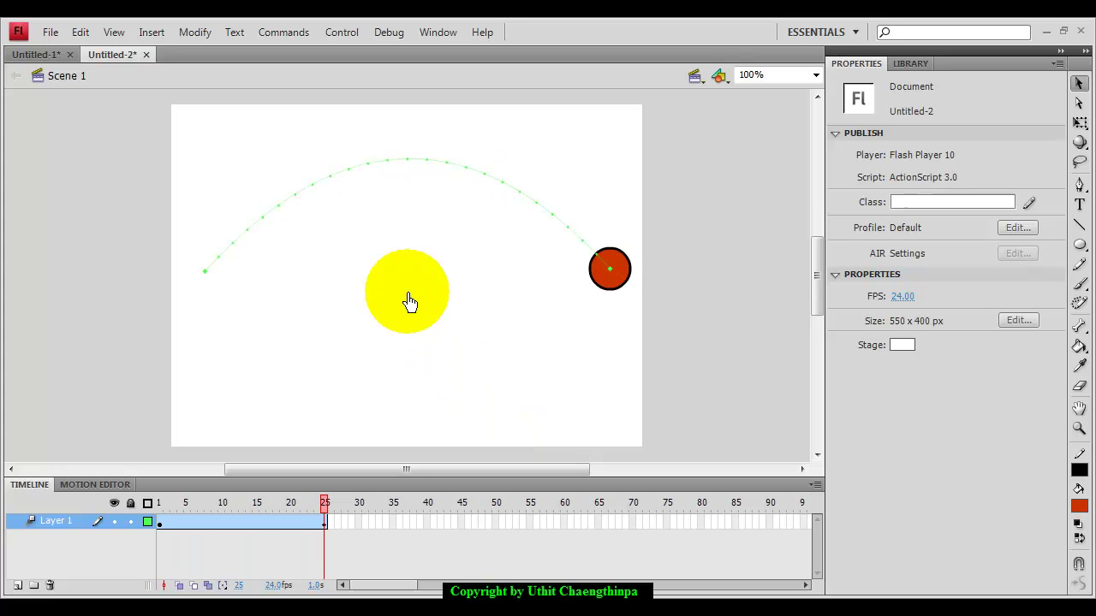
Bend the motion path downward into a bowl-shaped curve, play it, and undo the bends back to a straight path
left_click_drag(415, 167, 413, 407)
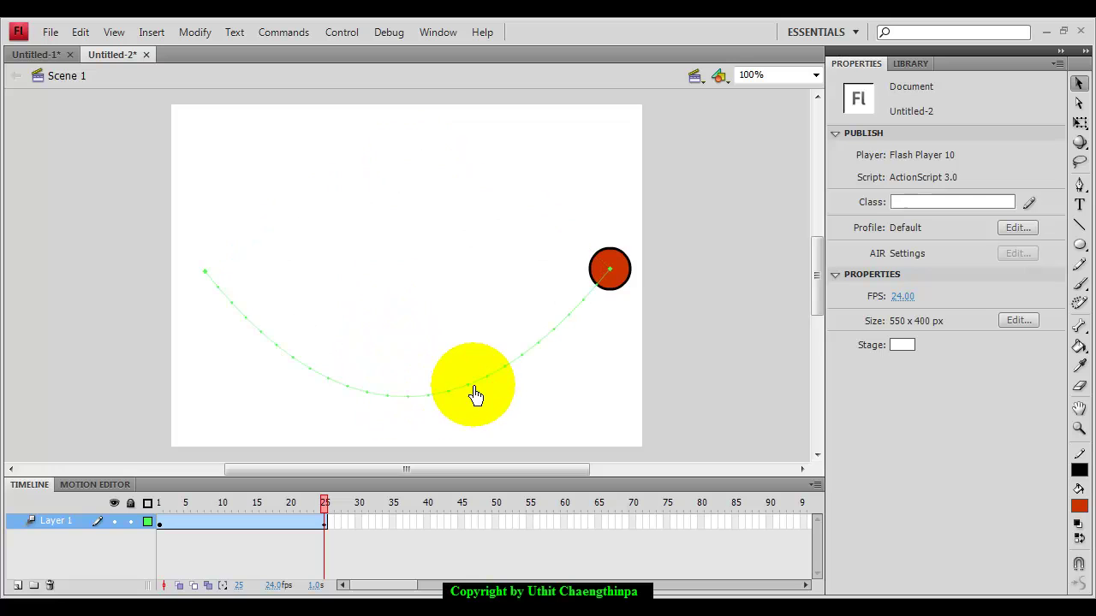
key("Return")
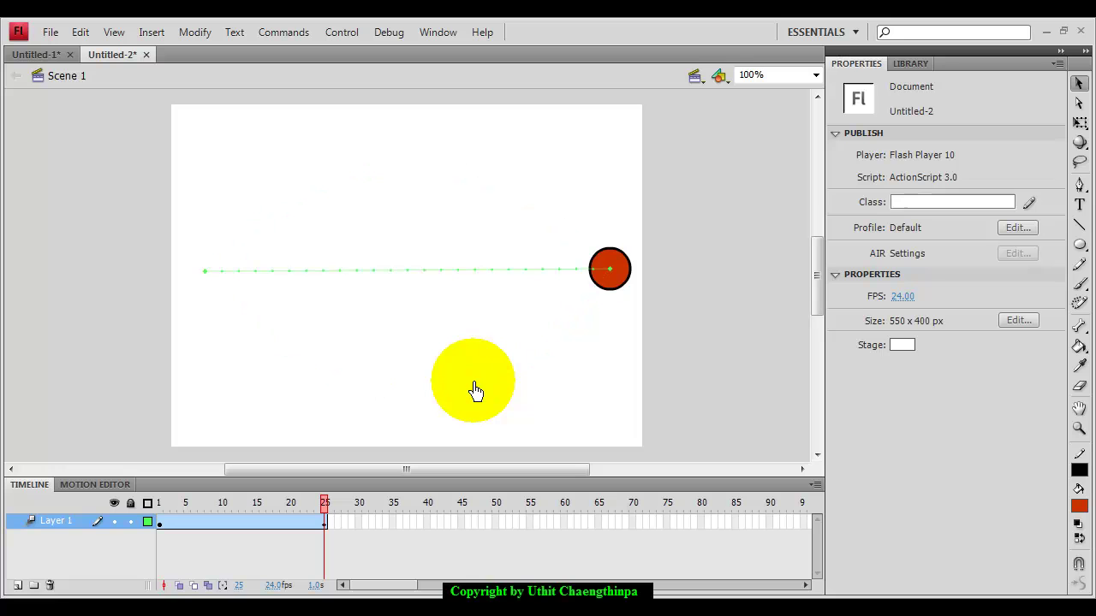
left_click_drag(476, 391, 321, 472)
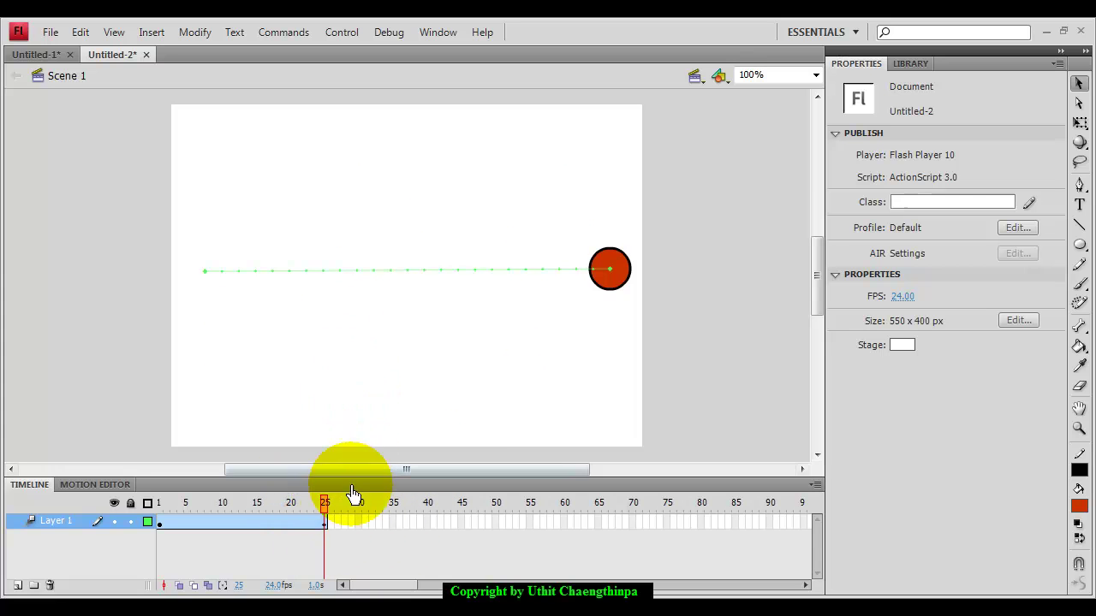
Extend the motion tween to frame 50 and keyframe the ball at the stage's right edge on frame 25
left_click_drag(327, 532, 495, 535)
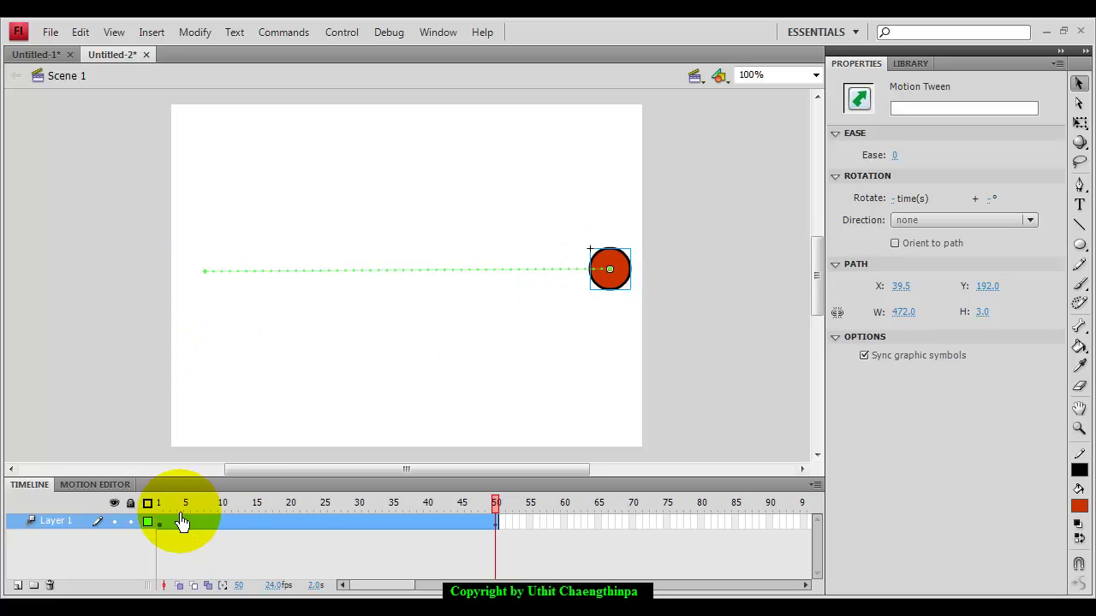
left_click(325, 524)
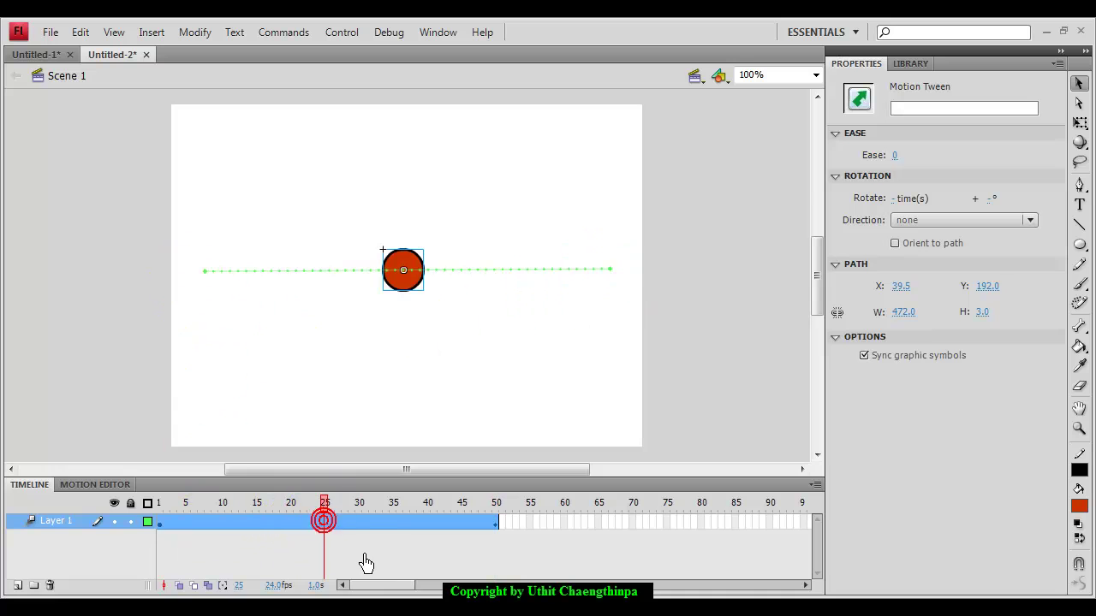
left_click(326, 530)
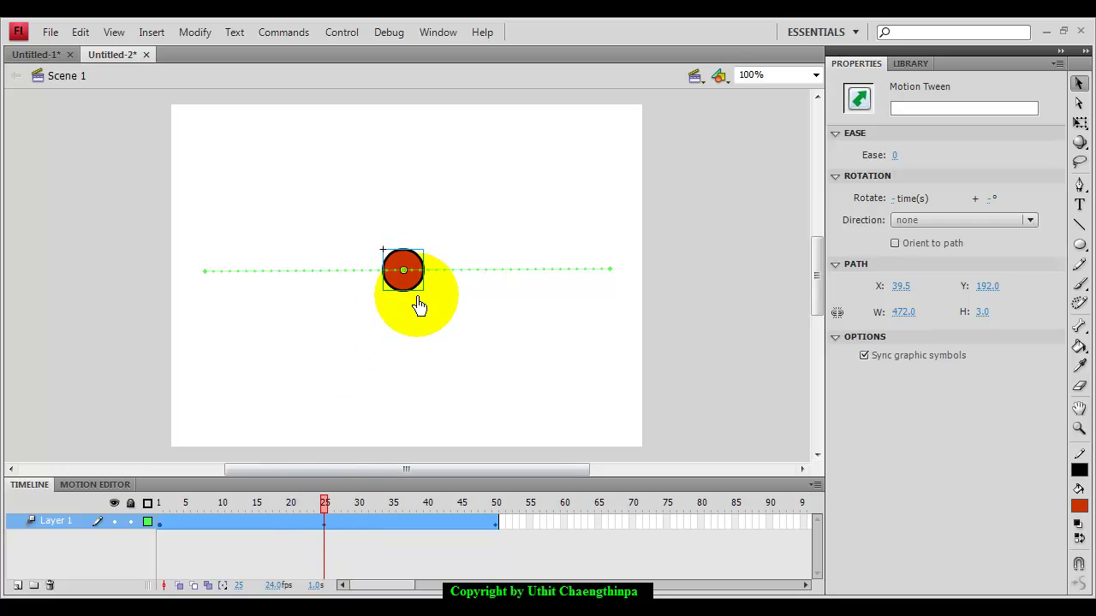
left_click_drag(411, 289, 626, 289)
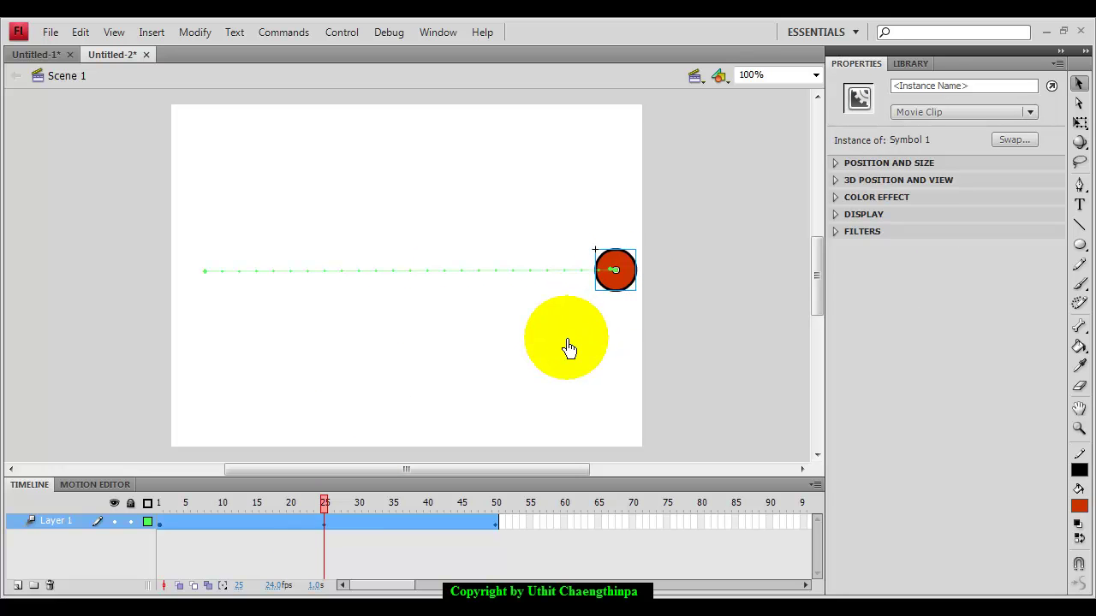
At frame 50, move the ball back to its starting position near the stage's left edge
left_click(496, 531)
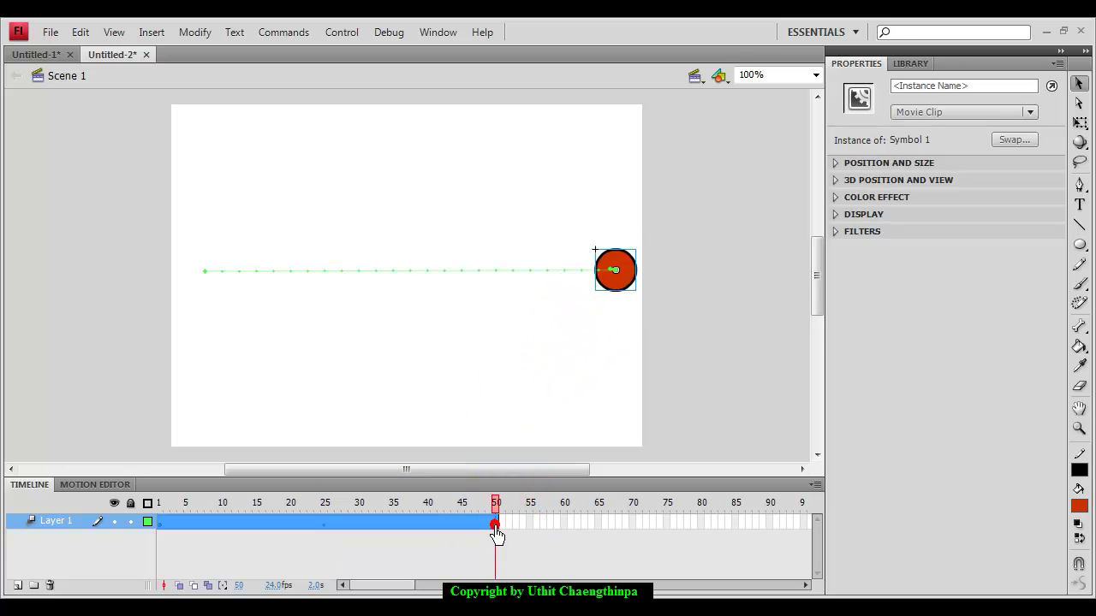
left_click_drag(611, 292, 206, 294)
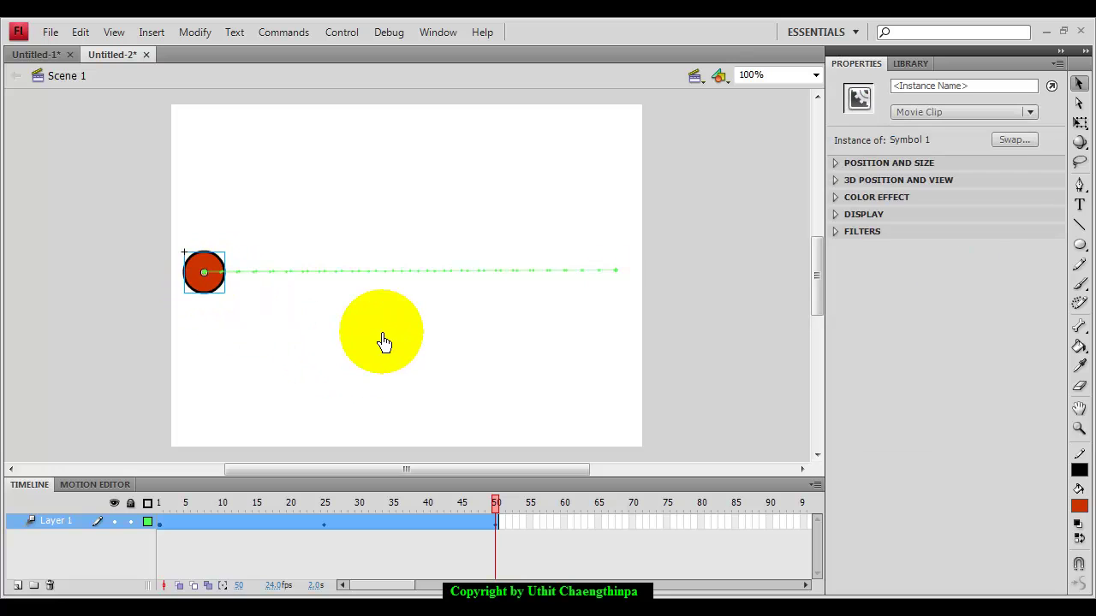
Play the back-and-forth animation on the timeline, test the movie in its own window, and close that window
left_click(384, 343)
key("Return")
key("ctrl+Return")
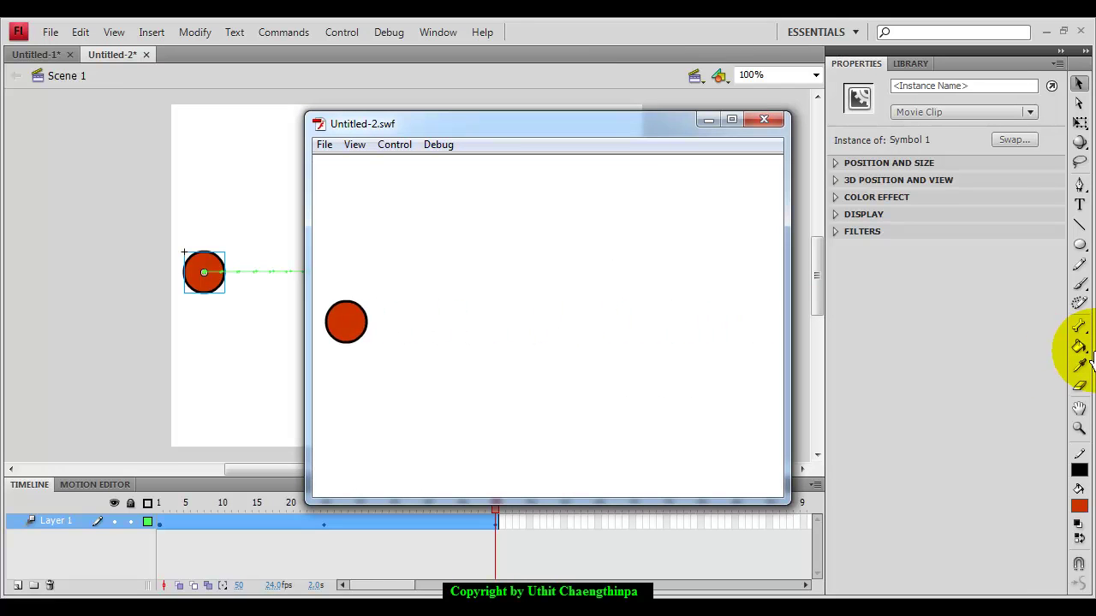
left_click(763, 124)
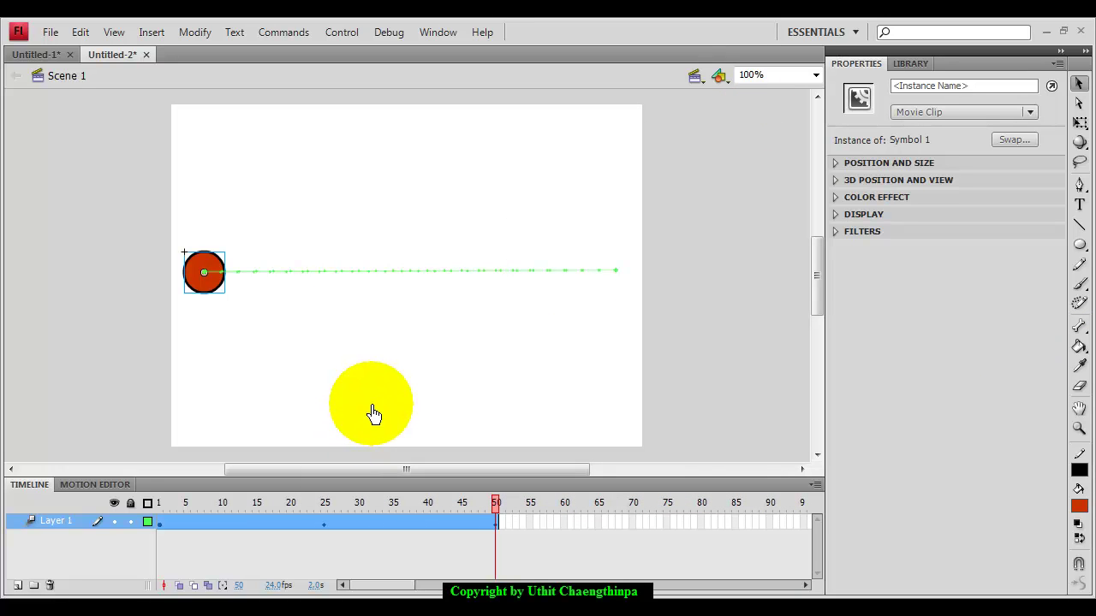
left_click_drag(372, 413, 195, 293)
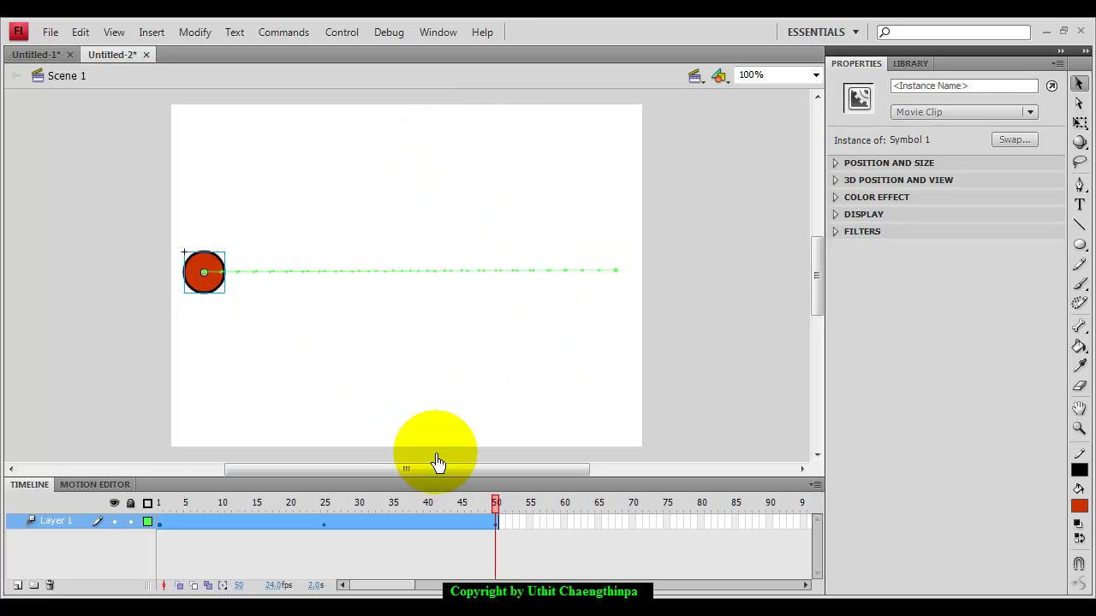
left_click_drag(409, 589, 412, 590)
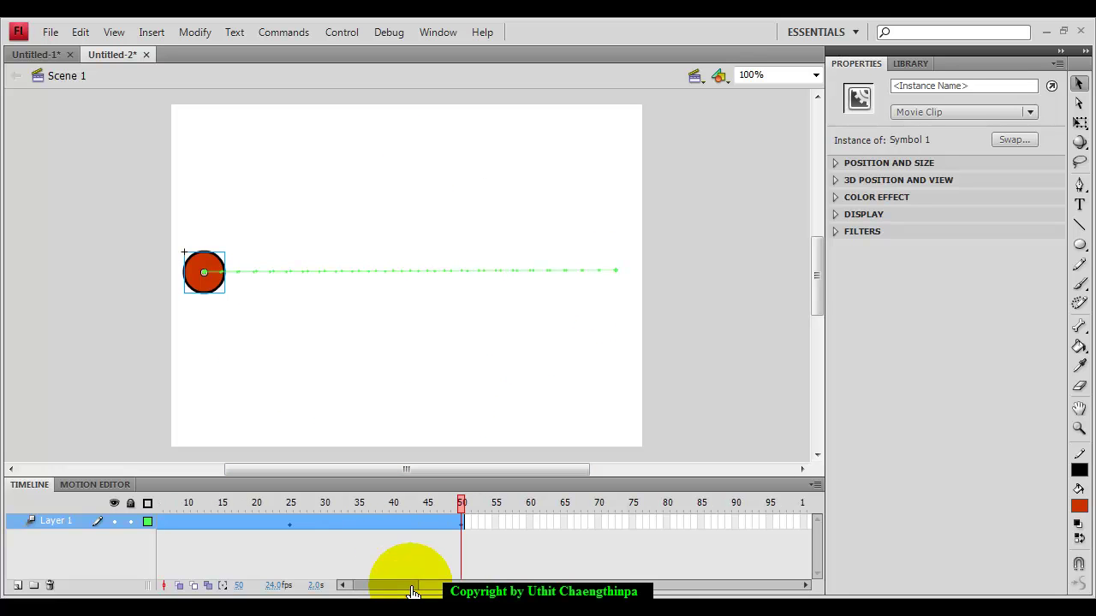
Extend the ball's motion tween on Layer 1 to frame 100
left_click_drag(464, 531, 742, 538)
left_click_drag(391, 584, 416, 587)
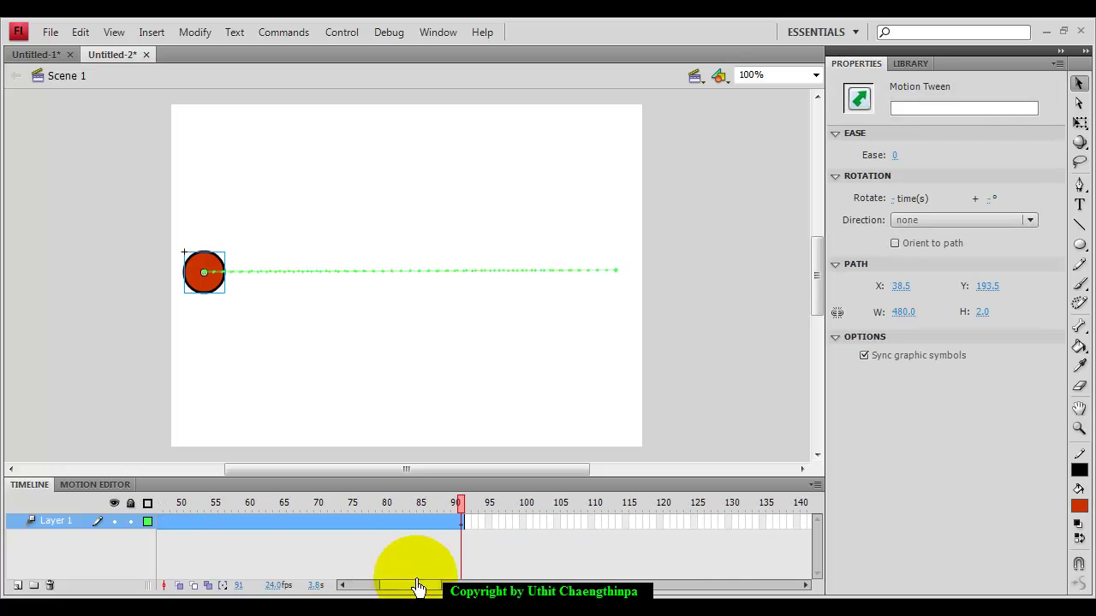
left_click_drag(463, 524, 524, 538)
left_click_drag(416, 588, 394, 594)
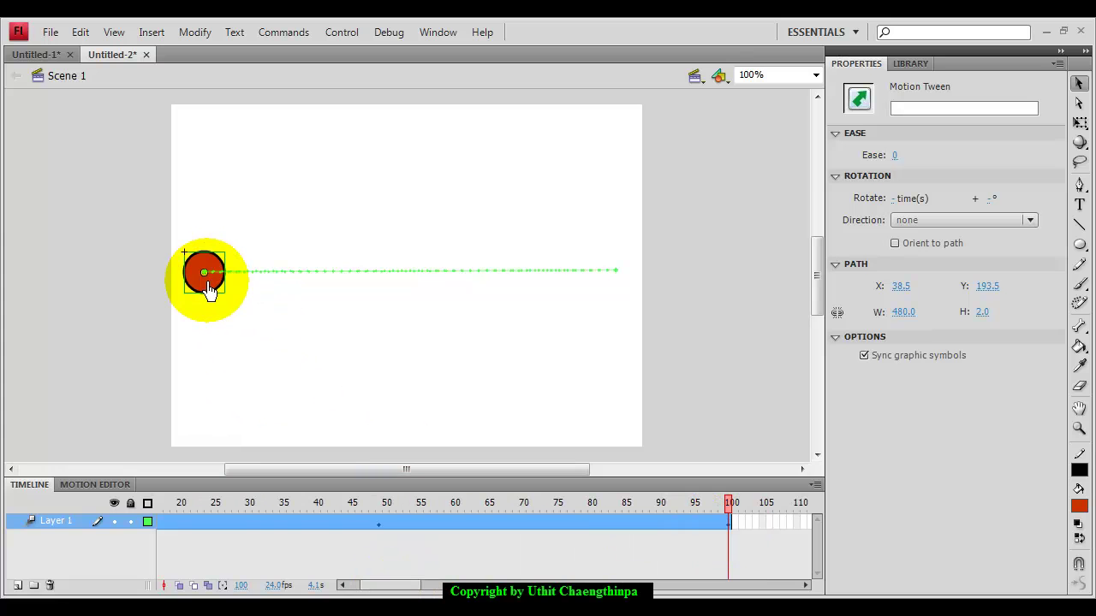
At frame 25, move the ball up to the top centre of the stage so the outgoing path forms a peak
left_click_drag(379, 589, 362, 570)
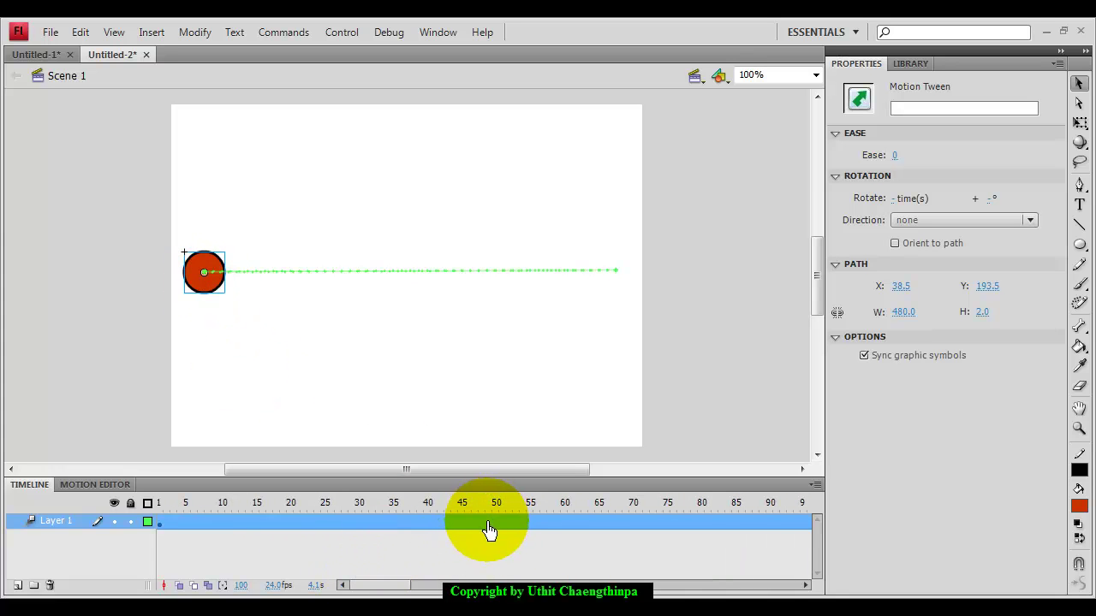
left_click(490, 518)
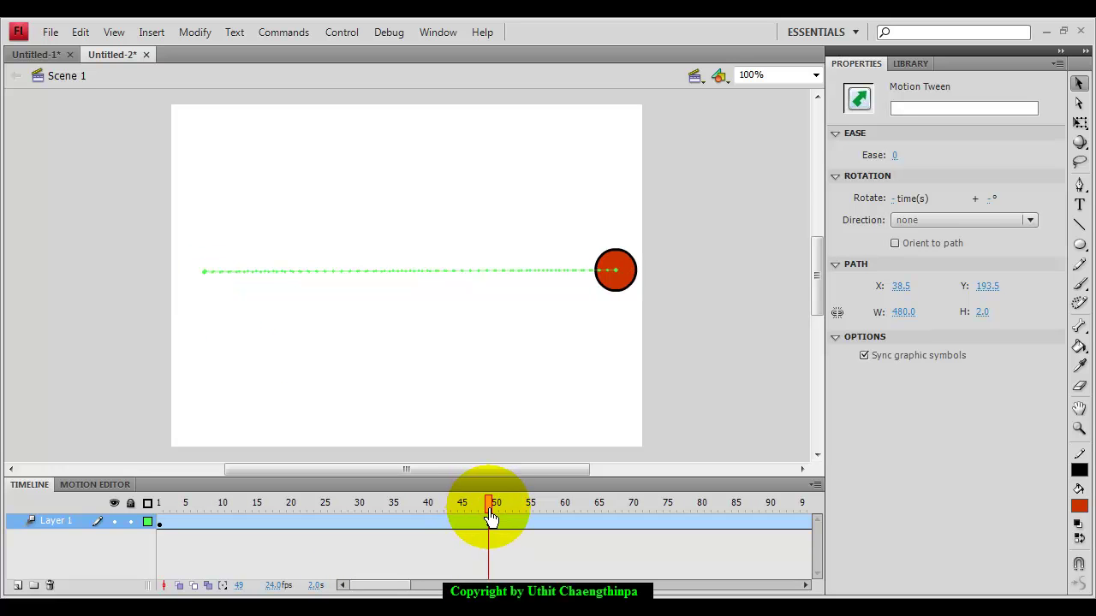
left_click(489, 519)
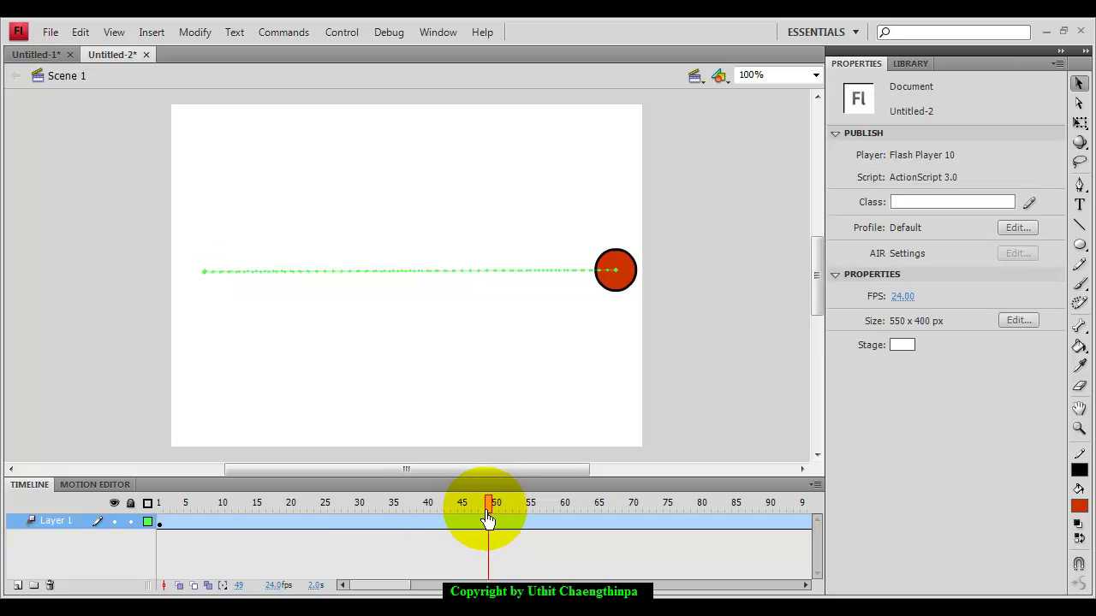
left_click(325, 528)
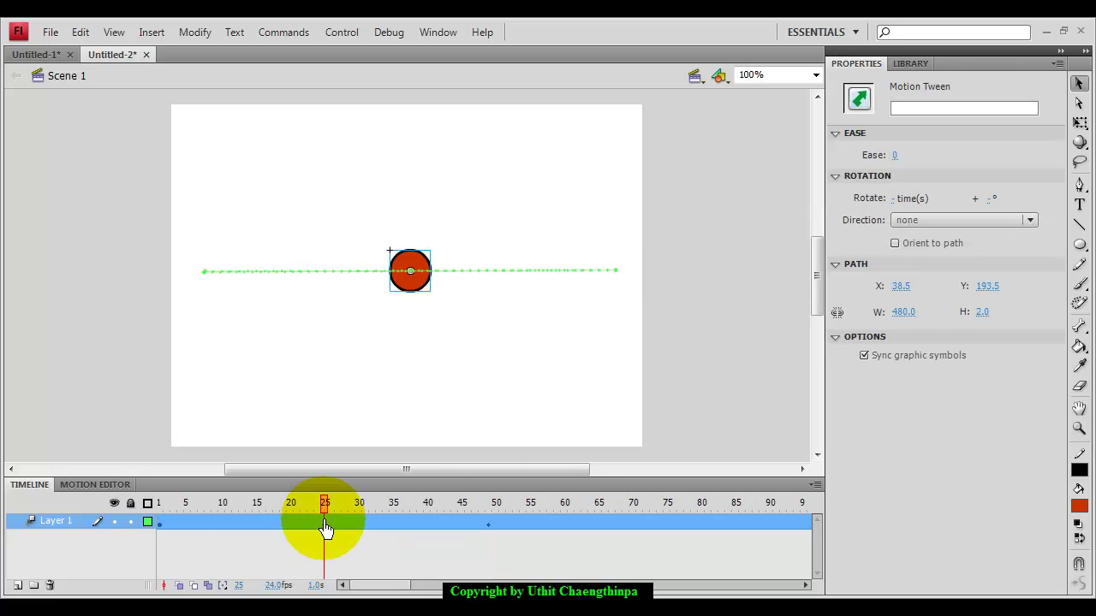
left_click_drag(420, 278, 407, 130)
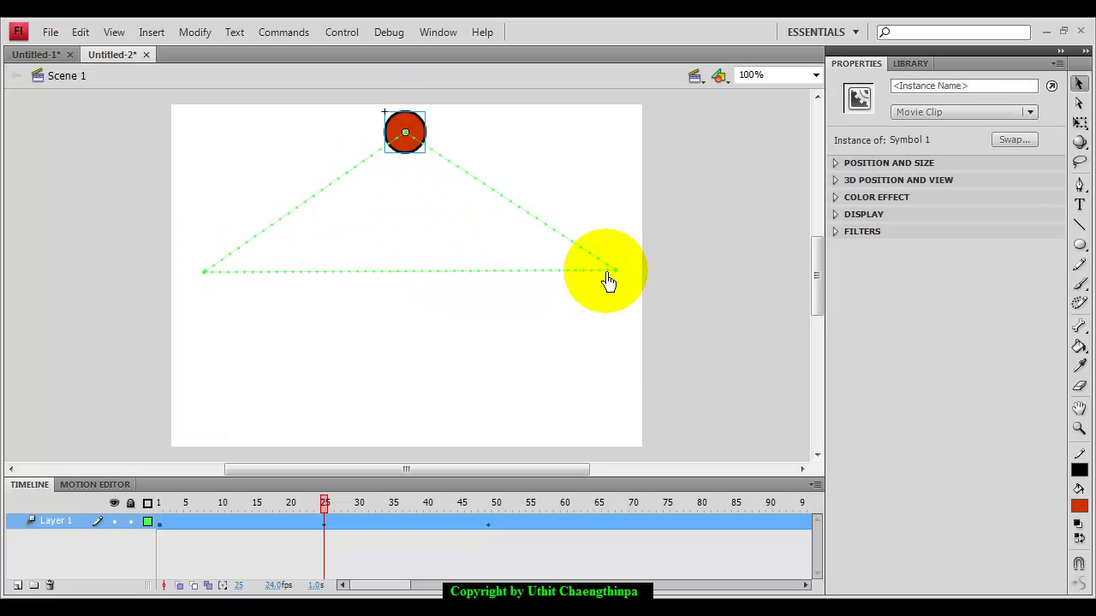
At frame 75, move the ball down to the bottom centre of the stage to complete a diamond-shaped path
left_click_drag(393, 593, 420, 589)
left_click(579, 524)
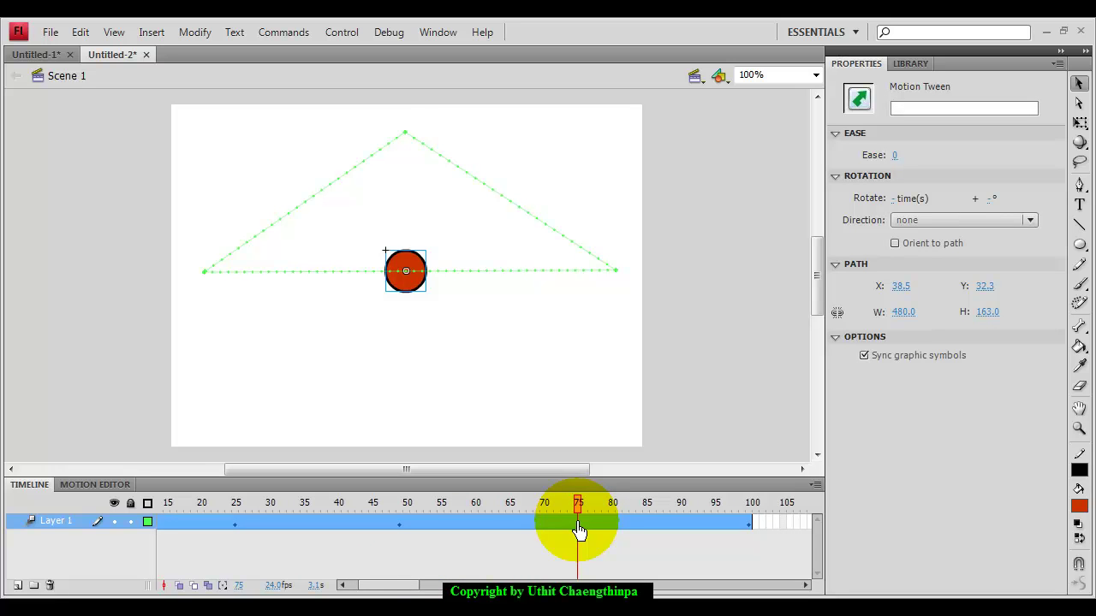
left_click_drag(411, 291, 415, 439)
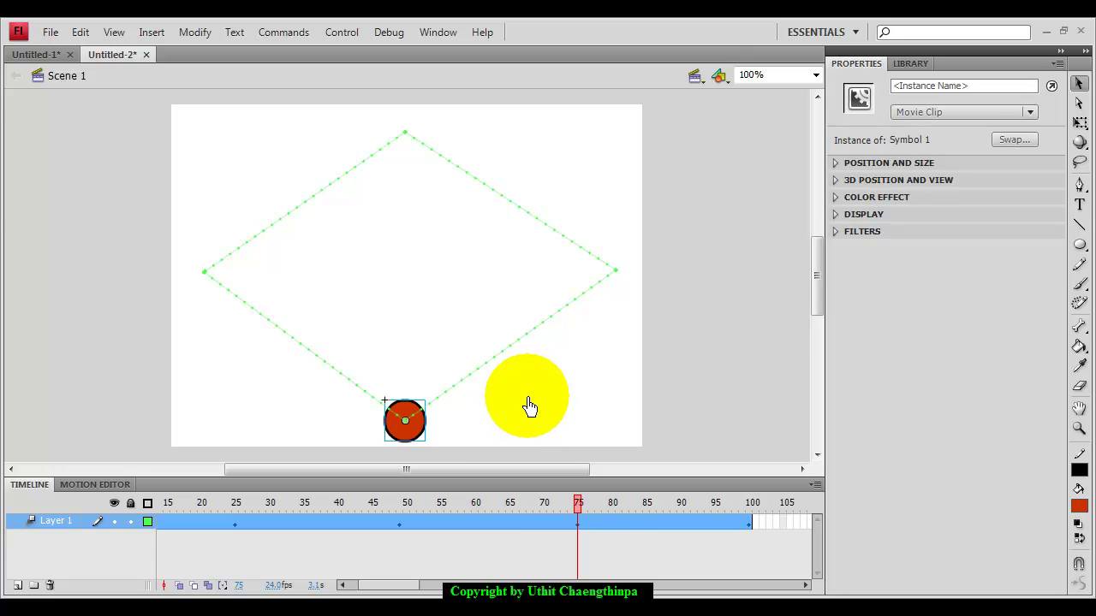
Play the diamond-shaped animation on the timeline, test the movie in its own window, and review the tween's keyframes
key("Return")
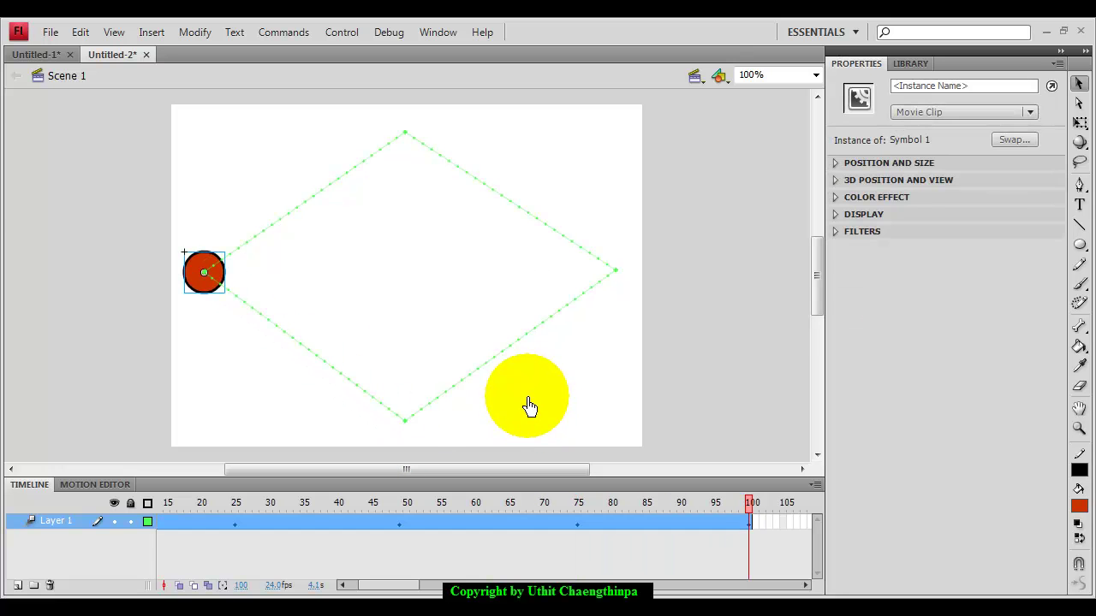
key("Return")
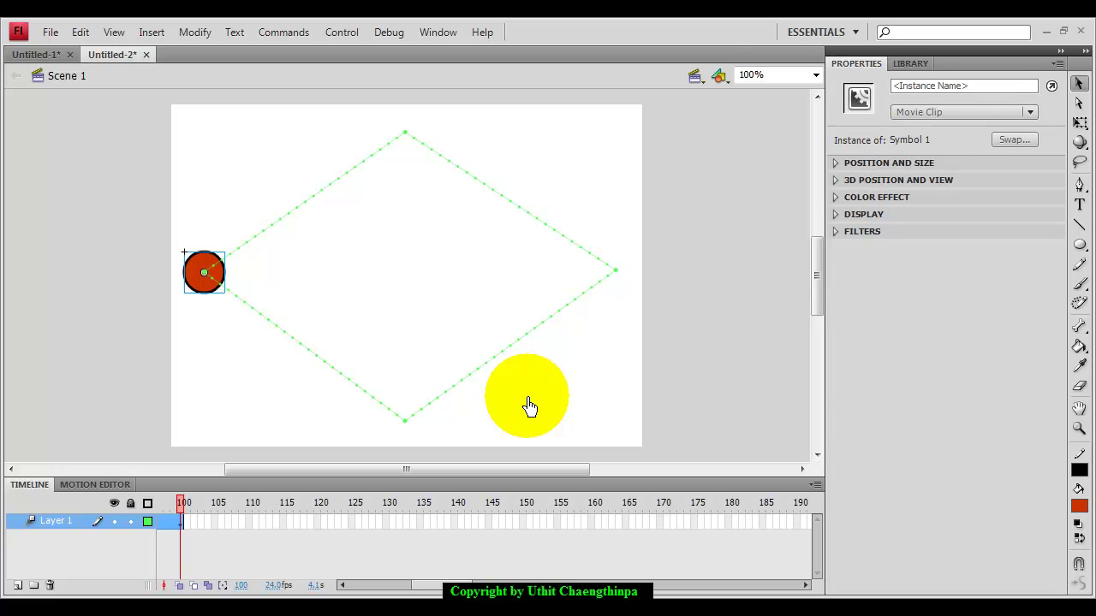
key("ctrl+Return")
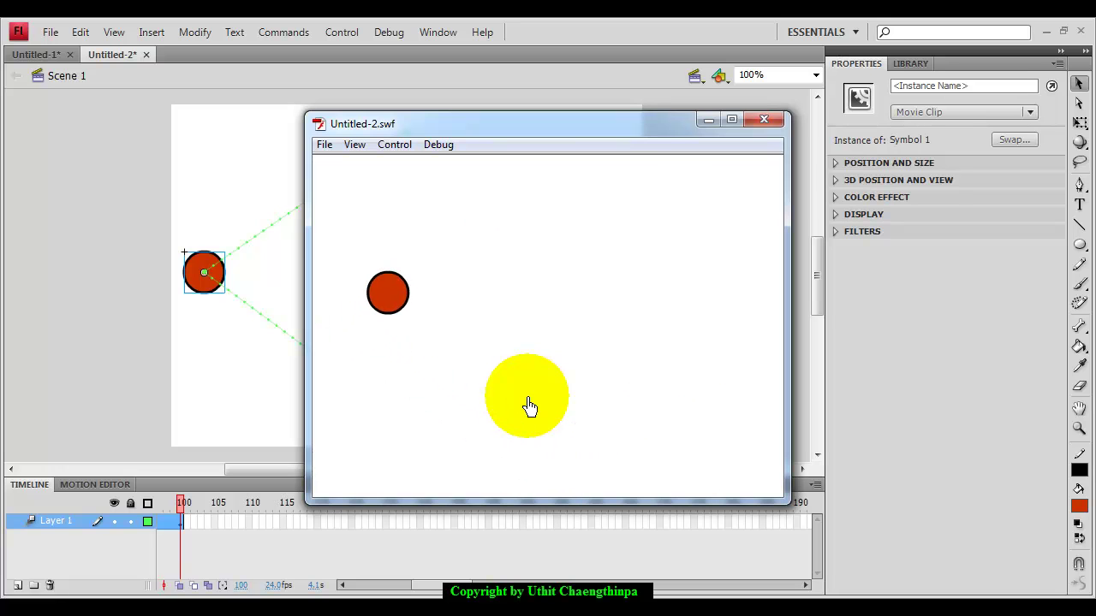
left_click_drag(529, 408, 457, 89)
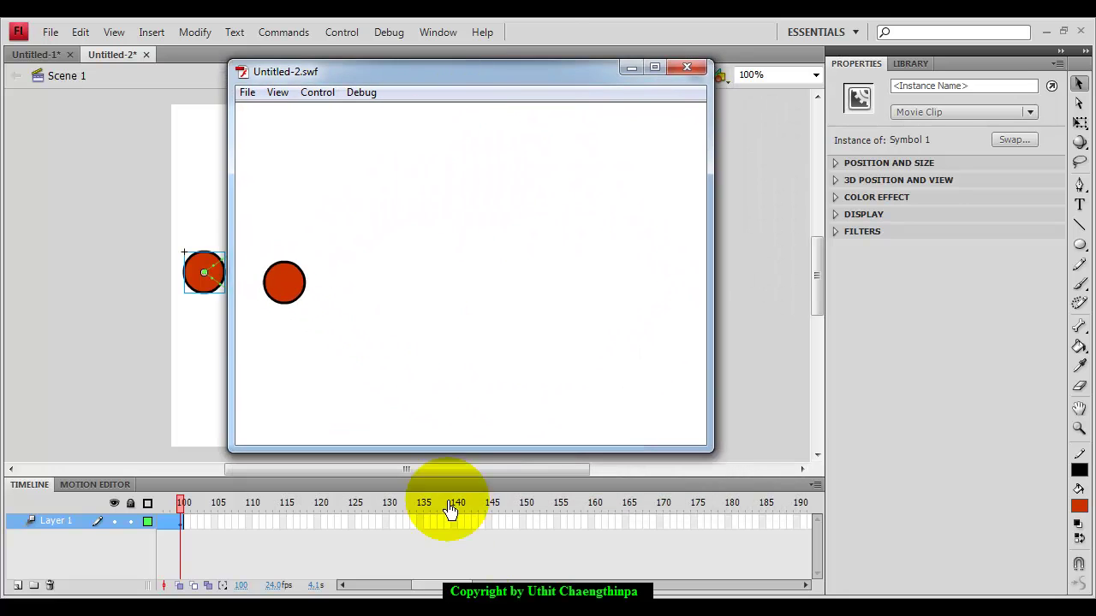
left_click(461, 585)
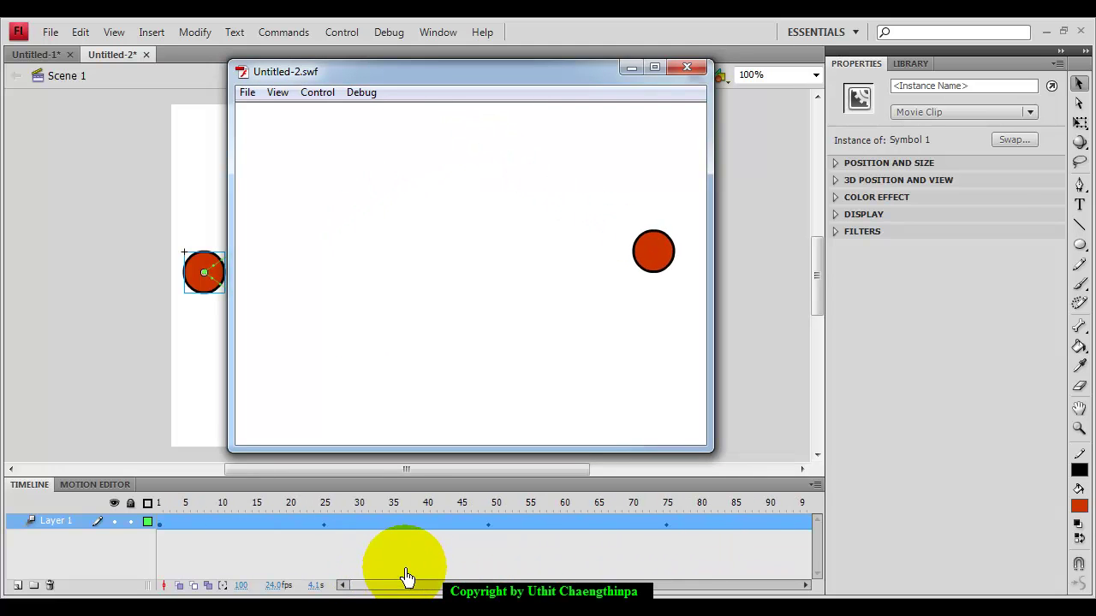
left_click(416, 558)
left_click_drag(455, 336, 473, 273)
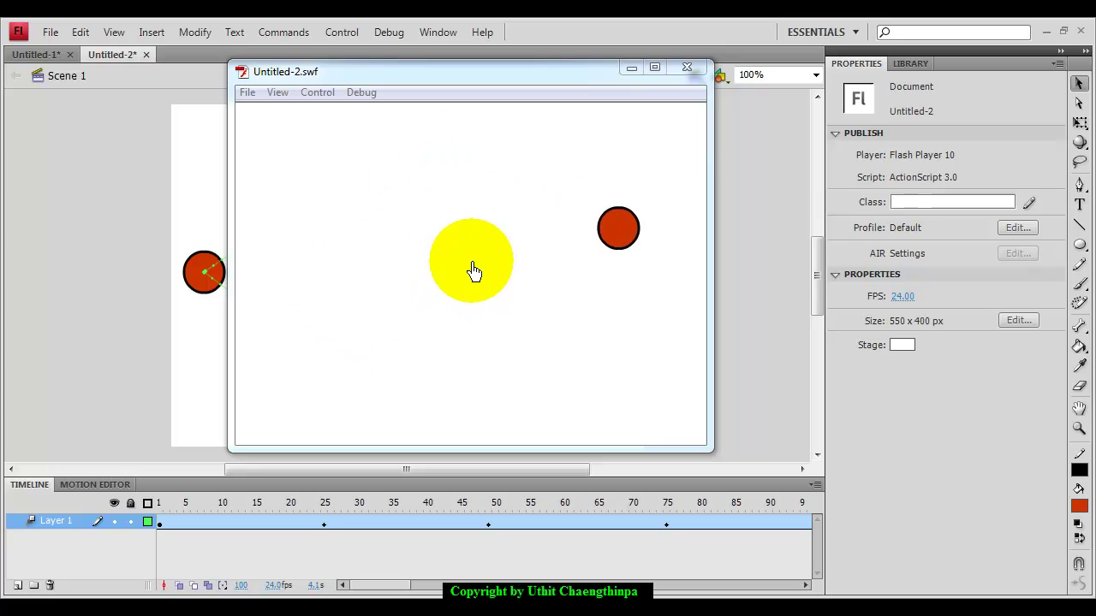